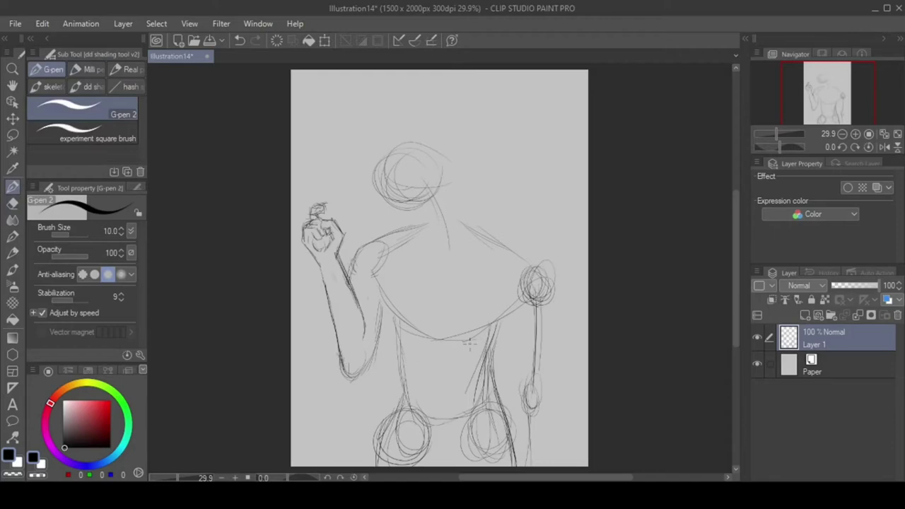
- Sketch the tall pointed head outline with the face sides, wide jaw and neck line over the construction circles
left_click_drag(412, 137, 491, 238)
left_click_drag(427, 167, 432, 253)
left_click_drag(380, 152, 367, 233)
left_click_drag(432, 249, 403, 274)
left_click_drag(408, 271, 364, 255)
left_click_drag(436, 224, 429, 256)
left_click_drag(430, 256, 465, 226)
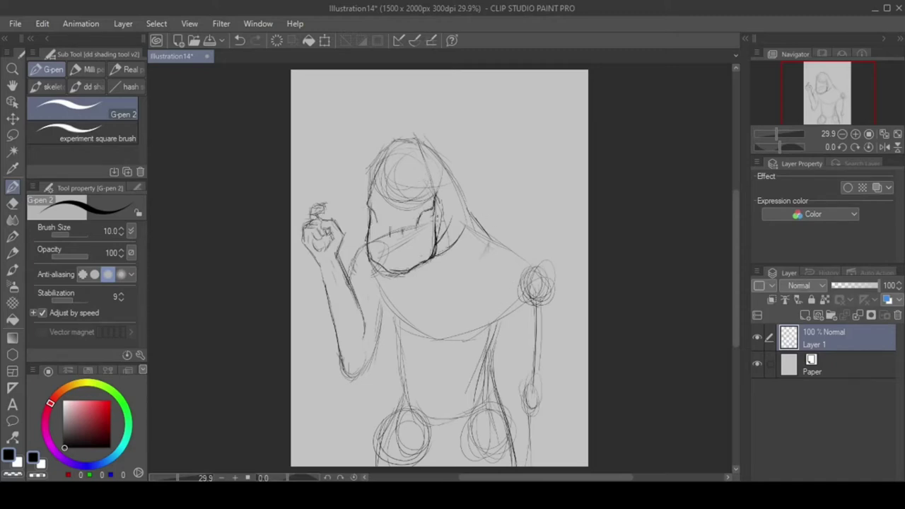
- Draw the shoulder slope and the outer and inner contours of the hanging arm, undoing the last forearm stroke
mouse_move(490, 226)
left_mouse_down()
mouse_move(553, 297)
mouse_move(523, 392)
left_mouse_up()
left_click_drag(545, 300, 549, 465)
left_click_drag(522, 402, 524, 459)
left_click_drag(552, 394, 516, 465)
key("ctrl+z")
- Erase the construction circles and guide lines inside the hanging arm and redraw its rounded shoulder contour
key("e")
left_click_drag(533, 279, 529, 465)
key("p")
key("e")
mouse_move(518, 320)
left_mouse_down()
mouse_move(519, 279)
mouse_move(524, 313)
left_mouse_up()
key("p")
left_click_drag(527, 261, 548, 284)
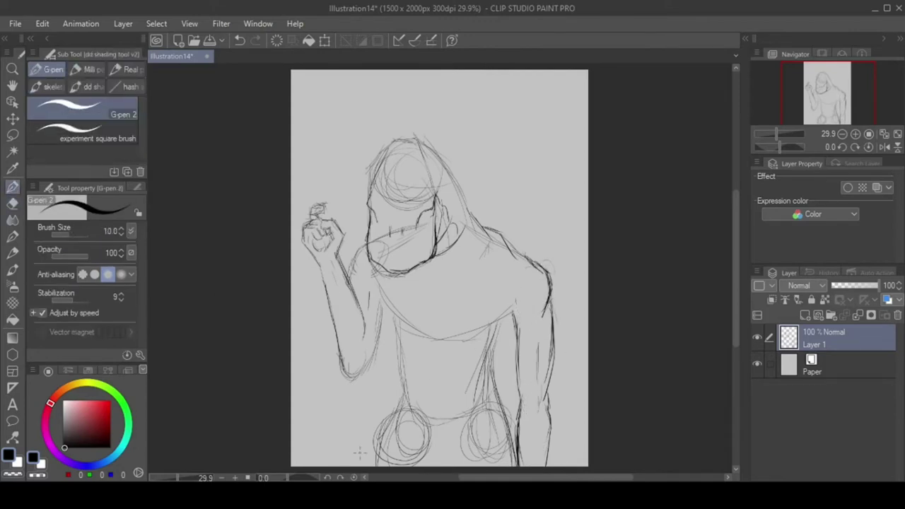
- Select the hanging arm, transform it slightly inward toward the torso, and deselect it
key("m")
scroll(359, 452, "down", 2)
left_click_drag(495, 159, 523, 424)
key("ctrl+t")
left_click_drag(544, 283, 531, 283)
key("Return")
key("ctrl+d")
- Erase stray lines beside the hanging arm and sketch the chest, waist and hip contours of the torso
key("e")
left_click_drag(512, 364, 506, 419)
key("p")
left_click_drag(381, 251, 390, 293)
left_click_drag(448, 307, 498, 277)
left_click_drag(463, 343, 493, 294)
left_click_drag(461, 382, 494, 325)
mouse_move(391, 287)
left_mouse_down()
mouse_move(403, 339)
mouse_move(422, 346)
left_mouse_up()
left_click_drag(400, 340, 431, 387)
left_click_drag(397, 355, 369, 419)
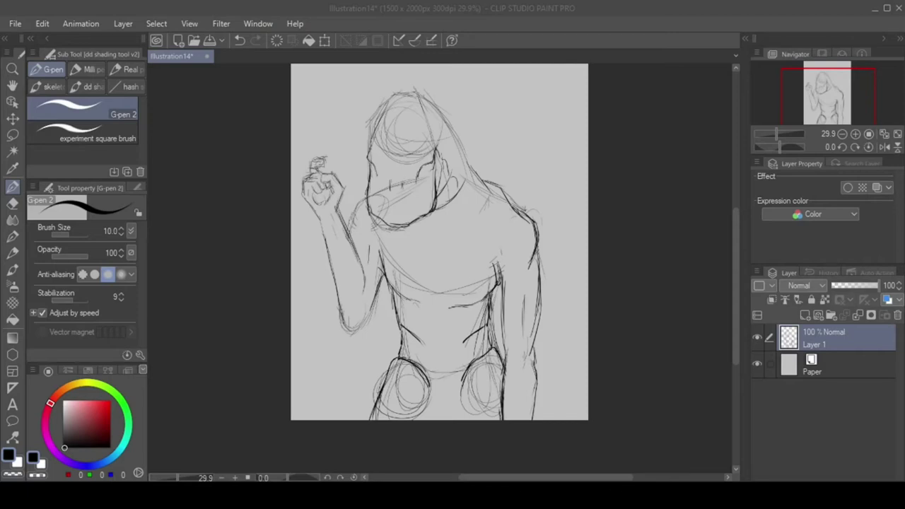
- Draw two vertical nostrils and the wide curved mouth line on the face, undoing the last mouth stroke
scroll(435, 170, "up", 3)
left_click_drag(328, 195, 330, 217)
left_click_drag(356, 194, 358, 219)
left_click_drag(330, 237, 424, 218)
left_click_drag(337, 283, 428, 221)
key("ctrl+z")
- Clean up the mouth corner with the eraser and draw a row of small vertical teeth lines in the mouth
mouse_move(279, 242)
left_mouse_down()
mouse_move(338, 275)
mouse_move(334, 281)
mouse_move(322, 243)
mouse_move(402, 188)
mouse_move(318, 247)
mouse_move(281, 244)
left_mouse_up()
key("e")
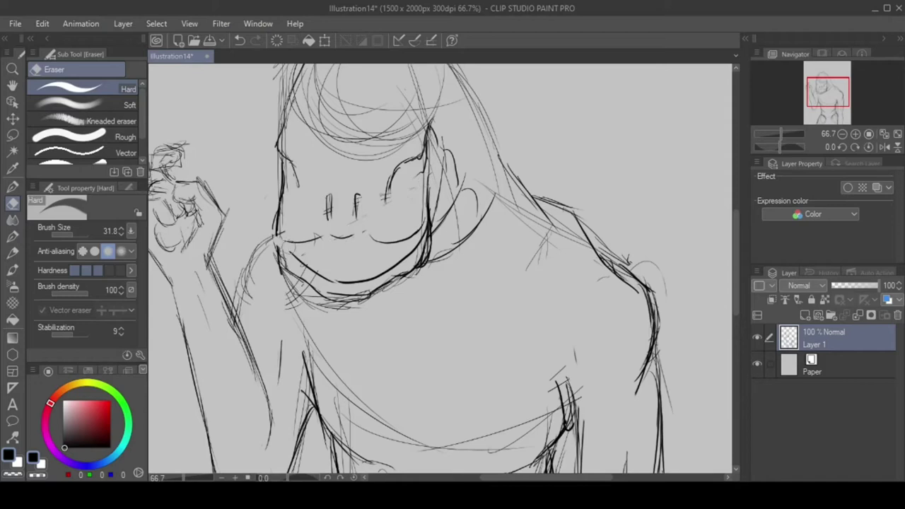
left_click_drag(424, 215, 413, 244)
key("p")
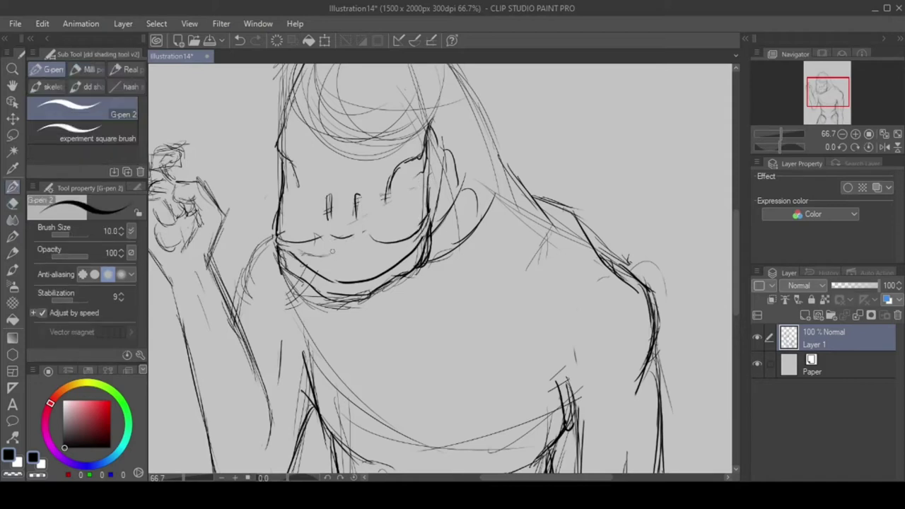
left_click_drag(333, 253, 334, 265)
mouse_move(340, 253)
left_mouse_down()
mouse_move(339, 265)
mouse_move(328, 263)
left_mouse_up()
left_click_drag(347, 250, 346, 267)
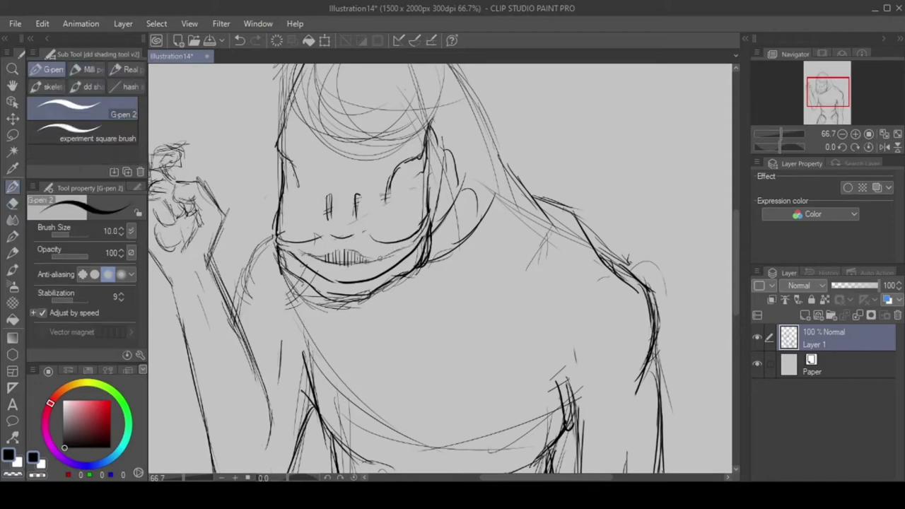
- Erase the construction lines around the jaw and head, then darken the back of the head and add neck folds
key("e")
mouse_move(424, 243)
left_mouse_down()
mouse_move(368, 287)
mouse_move(304, 272)
left_mouse_up()
mouse_move(396, 279)
left_mouse_down()
mouse_move(341, 309)
mouse_move(281, 260)
mouse_move(410, 168)
mouse_move(268, 225)
mouse_move(299, 142)
mouse_move(424, 106)
left_mouse_up()
scroll(332, 260, "up", 3)
key("p")
left_click_drag(357, 114, 509, 274)
left_click_drag(489, 233, 534, 341)
left_click_drag(476, 360, 512, 373)
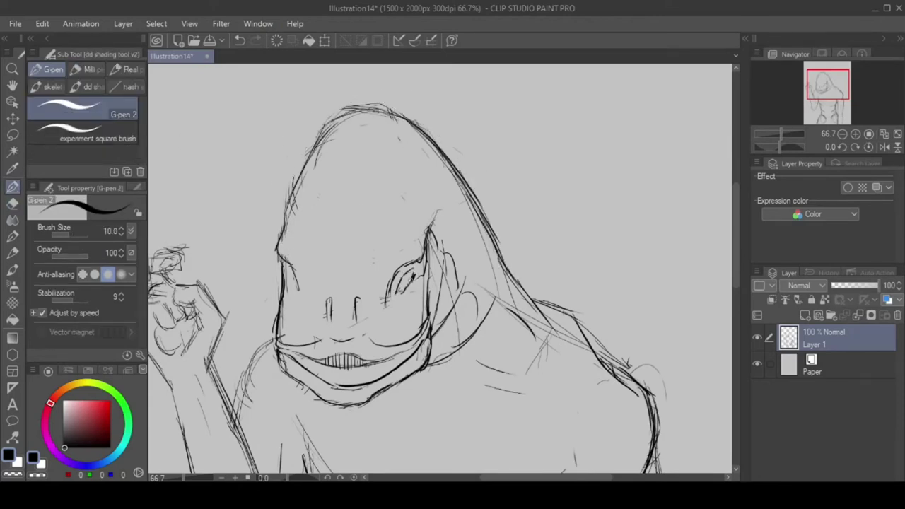
- Erase the rough lines at the far eye and draw both narrow eyes with pupils
scroll(407, 316, "up", 4)
key("e")
mouse_move(375, 265)
left_mouse_down()
mouse_move(373, 318)
mouse_move(398, 306)
mouse_move(397, 324)
left_mouse_up()
key("p")
left_click_drag(644, 291, 636, 296)
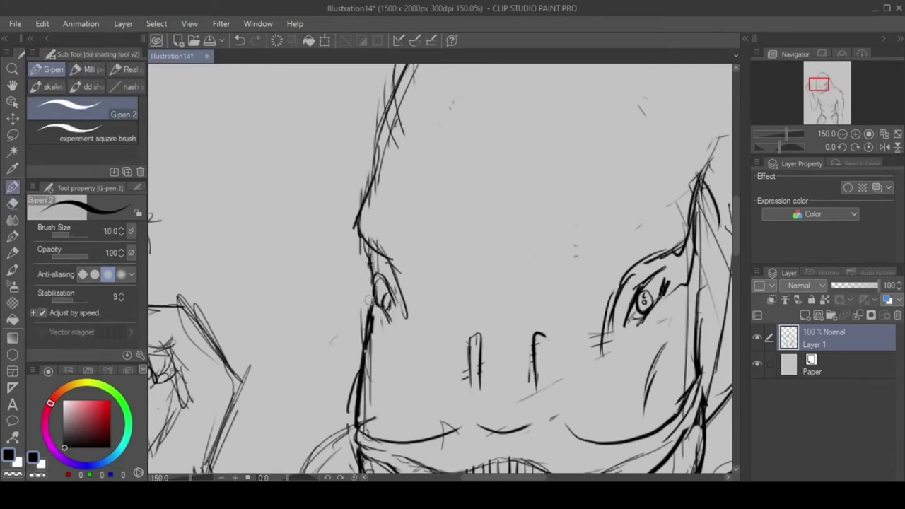
- Draw thick slanted eyebrows above both eyes and fill the nostrils with hatching
scroll(386, 393, "down", 2)
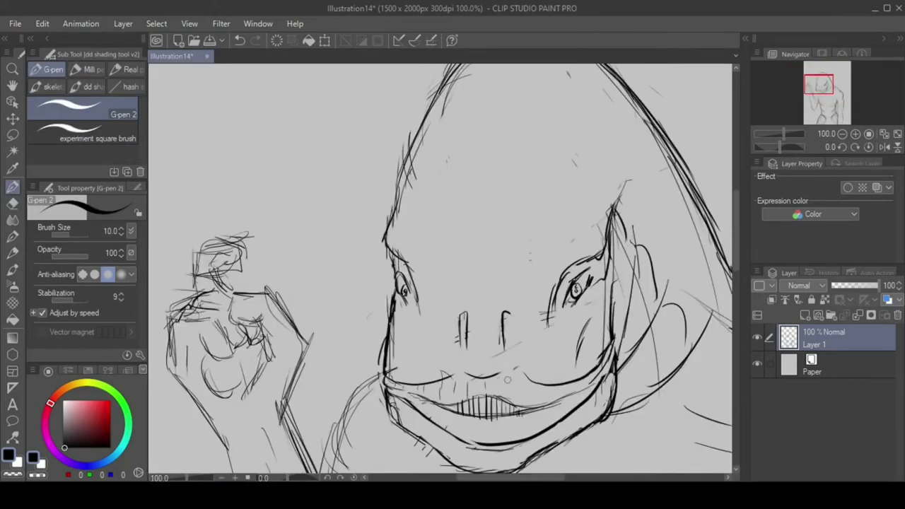
mouse_move(534, 281)
left_mouse_down()
mouse_move(612, 220)
mouse_move(536, 283)
mouse_move(605, 228)
left_mouse_up()
mouse_move(387, 217)
left_mouse_down()
mouse_move(431, 281)
mouse_move(428, 274)
left_mouse_up()
mouse_move(468, 317)
left_mouse_down()
mouse_move(473, 325)
mouse_move(461, 345)
left_mouse_up()
left_click_drag(468, 327, 464, 347)
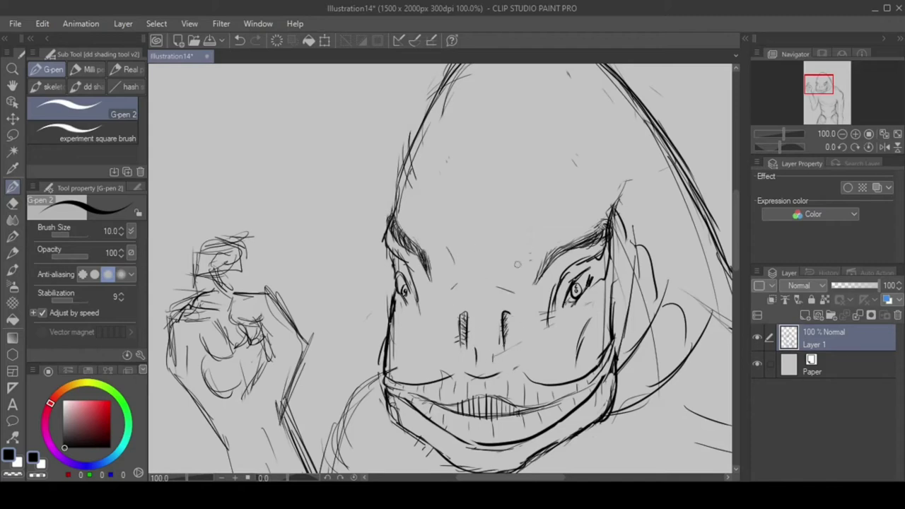
- Add wrinkle lines across the forehead, around the brows and along the cheek edge of the face
left_click_drag(490, 145, 507, 163)
left_click_drag(487, 157, 489, 175)
mouse_move(391, 200)
left_mouse_down()
mouse_move(411, 193)
mouse_move(472, 207)
left_mouse_up()
left_click_drag(511, 207, 546, 199)
left_click_drag(445, 216, 505, 220)
left_click_drag(597, 191, 621, 183)
left_click_drag(416, 223, 438, 237)
left_click_drag(527, 238, 584, 225)
left_click_drag(408, 336, 406, 368)
mouse_move(393, 318)
left_mouse_down()
mouse_move(387, 374)
mouse_move(375, 353)
mouse_move(373, 375)
left_mouse_up()
- Erase leftover guide lines around the side of the head and draw the fold lines running down the neck
key("e")
key("p")
left_click_drag(523, 283, 382, 283)
mouse_move(477, 235)
left_mouse_down()
mouse_move(471, 295)
mouse_move(424, 49)
mouse_move(466, 243)
left_mouse_up()
key("e")
mouse_move(487, 205)
left_mouse_down()
mouse_move(518, 329)
mouse_move(359, 329)
mouse_move(361, 232)
left_mouse_up()
key("p")
key("e")
left_click_drag(494, 170, 488, 262)
key("p")
mouse_move(466, 177)
left_mouse_down()
mouse_move(524, 218)
mouse_move(592, 296)
left_mouse_up()
- Draw short crease lines across the upper chest below the chin
mouse_move(537, 297)
left_mouse_down()
mouse_move(551, 64)
mouse_move(537, 78)
left_mouse_up()
left_click_drag(396, 99, 372, 236)
left_click_drag(466, 205, 412, 232)
left_click_drag(512, 223, 463, 232)
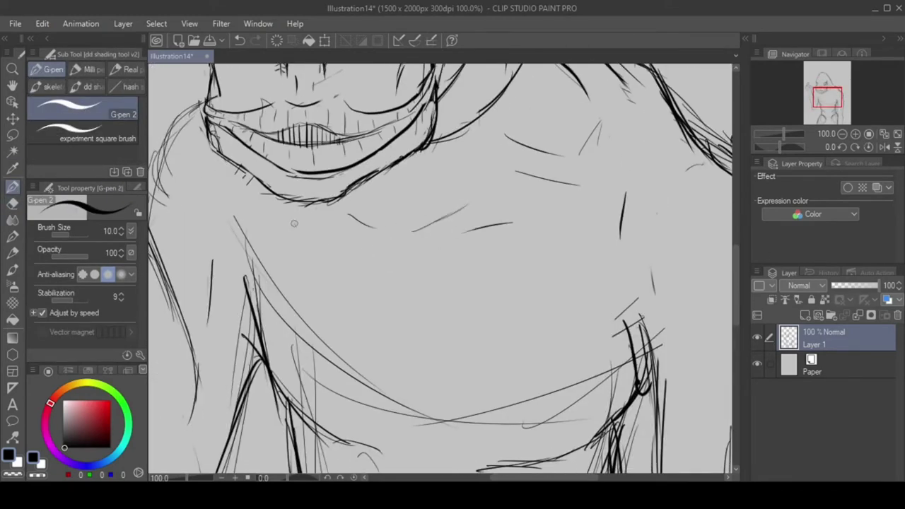
- Darken the shoulder curve beside the jaw and the inner contour of the raised forearm
left_click_drag(294, 224, 531, 223)
left_click_drag(433, 99, 390, 154)
left_click_drag(411, 123, 375, 225)
left_click_drag(338, 131, 393, 260)
left_click_drag(378, 230, 425, 372)
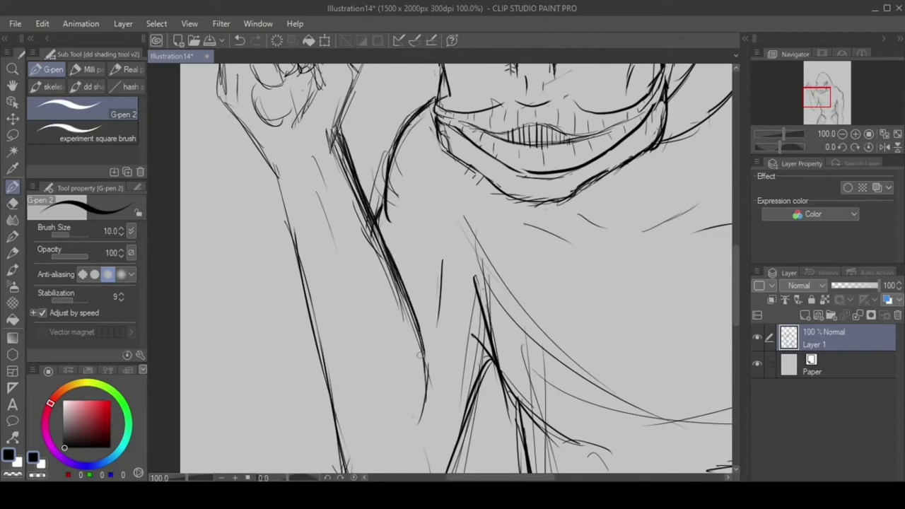
key("ctrl+0")
scroll(563, 190, "up", 2)
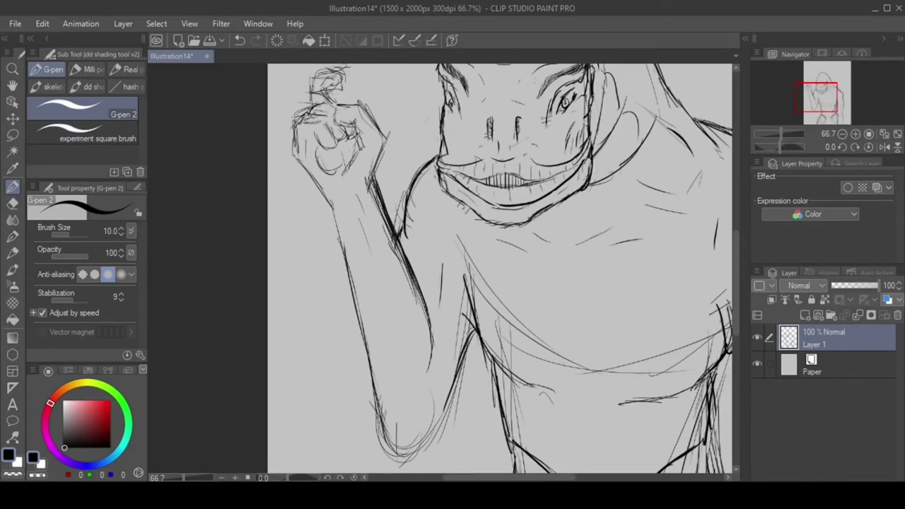
- Draw a large draped collar around the neck, with pointed lapels meeting on the chest
left_click_drag(582, 135, 483, 229)
scroll(483, 229, "up", 1)
left_click_drag(282, 212, 349, 154)
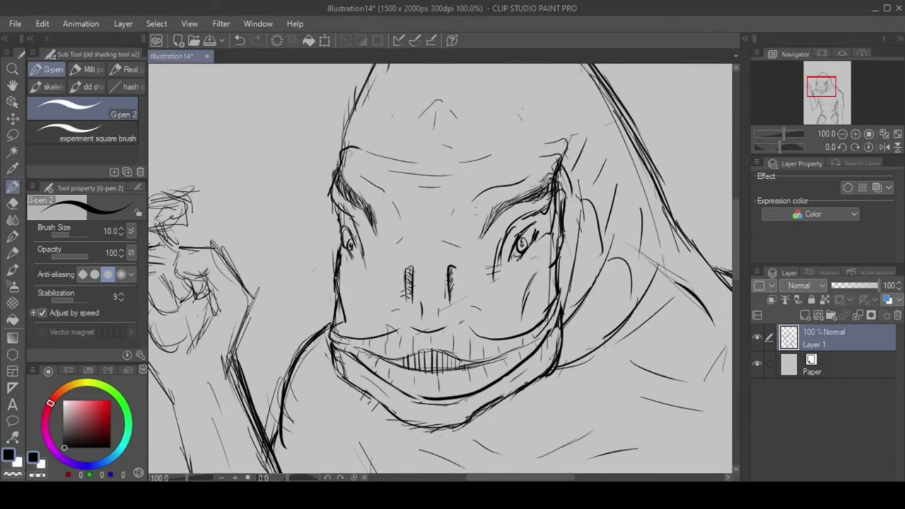
scroll(438, 268, "down", 2)
left_click_drag(735, 268, 735, 297)
mouse_move(565, 180)
left_mouse_down()
mouse_move(537, 280)
mouse_move(615, 222)
mouse_move(597, 272)
left_mouse_up()
key("e")
key("p")
left_click_drag(568, 149, 626, 216)
mouse_move(502, 311)
left_mouse_down()
mouse_move(530, 279)
mouse_move(486, 326)
left_mouse_up()
left_click_drag(433, 258, 489, 329)
mouse_move(417, 236)
left_mouse_down()
mouse_move(397, 304)
mouse_move(404, 325)
mouse_move(385, 282)
left_mouse_up()
- Erase the old curved chest guide lines beneath the collar
key("e")
left_click_drag(415, 285, 434, 271)
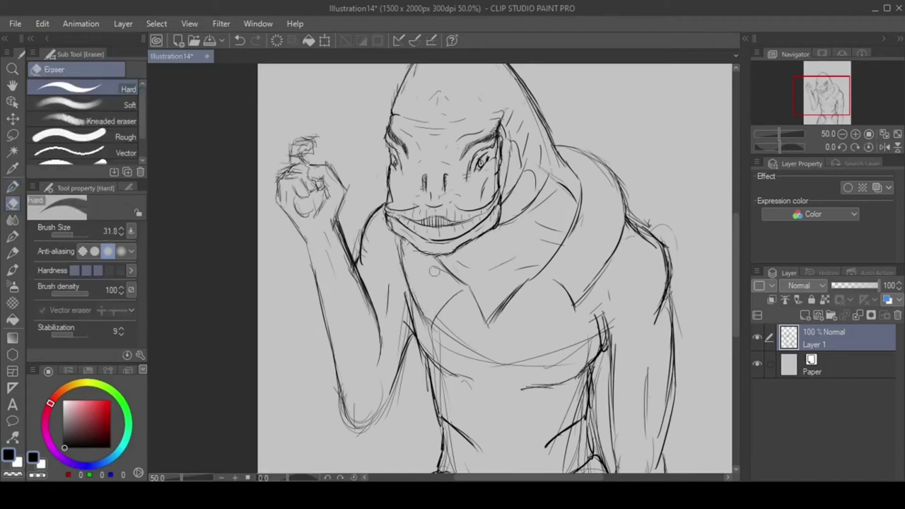
mouse_move(445, 326)
left_mouse_down()
mouse_move(494, 361)
mouse_move(594, 357)
left_mouse_up()
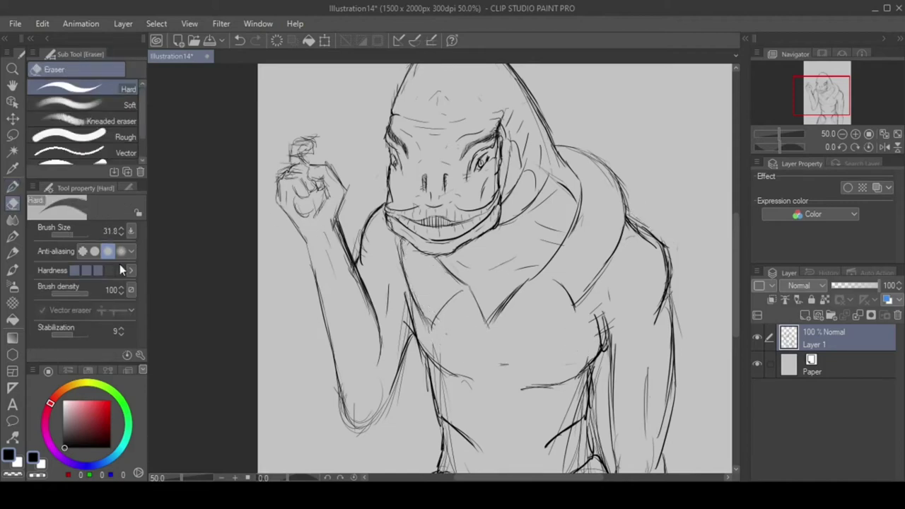
- Draw the shoulder seam and curved armhole lines of the vest at both arms
key("p")
left_click_drag(633, 212, 659, 237)
mouse_move(661, 242)
left_mouse_down()
mouse_move(607, 308)
mouse_move(602, 357)
left_mouse_up()
left_click_drag(639, 215, 666, 246)
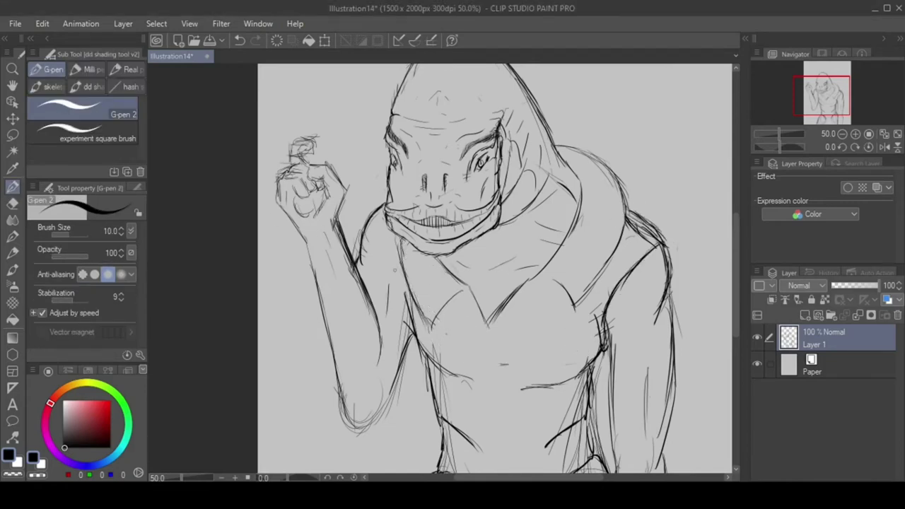
left_click_drag(406, 236, 393, 293)
- Draw the vest's V neckline, front opening edge, pointed hem and the side next to the hanging arm
scroll(395, 290, "down", 2)
left_click_drag(554, 194, 505, 235)
left_click_drag(525, 218, 474, 246)
left_click_drag(449, 208, 496, 245)
mouse_move(473, 247)
left_mouse_down()
mouse_move(488, 380)
mouse_move(530, 415)
left_mouse_up()
left_click_drag(532, 416, 614, 370)
left_click_drag(574, 252, 611, 315)
left_click_drag(616, 283, 599, 371)
left_click_drag(613, 328, 601, 365)
- Erase the old torso lines overlapping the vest on the hanging-arm side
key("e")
left_click_drag(600, 226, 559, 337)
left_click_drag(523, 294, 586, 285)
mouse_move(587, 289)
left_mouse_down()
mouse_move(595, 326)
mouse_move(559, 399)
left_mouse_up()
left_click_drag(597, 332, 565, 375)
left_click_drag(592, 308, 548, 349)
- Strengthen the vest's neckline and draw its side, waist fold and hem on the raised-arm side
key("p")
left_click_drag(556, 189, 511, 231)
left_click_drag(424, 250, 430, 362)
left_click_drag(436, 346, 421, 384)
left_click_drag(506, 395, 498, 417)
left_click_drag(419, 382, 504, 414)
left_click_drag(425, 367, 421, 386)
left_click_drag(424, 285, 452, 326)
- Erase leftover body lines inside the vest on the raised-arm side, undoing the first eraser stroke
key("e")
left_click_drag(423, 253, 461, 343)
key("ctrl+z")
mouse_move(452, 297)
left_mouse_down()
mouse_move(424, 353)
mouse_move(452, 371)
left_mouse_up()
- Draw a column of small round buttons down the front of the vest
key("p")
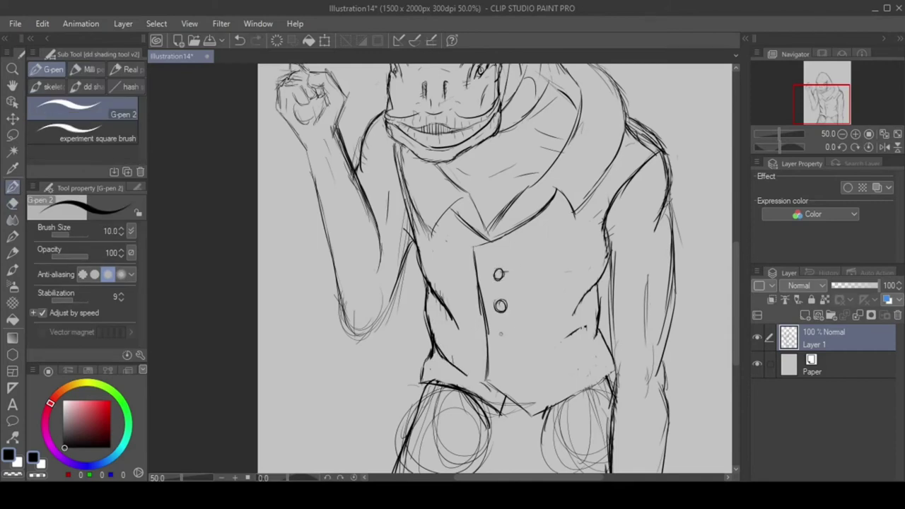
left_click_drag(503, 330, 505, 344)
left_click_drag(502, 361, 503, 373)
- Draw a cord tie at the vest's neckline with a hatched central knot and two hanging cords
scroll(494, 269, "up", 3)
left_click_drag(505, 280, 554, 255)
mouse_move(456, 271)
left_mouse_down()
mouse_move(483, 297)
mouse_move(506, 297)
mouse_move(462, 359)
left_mouse_up()
left_click_drag(490, 299, 486, 366)
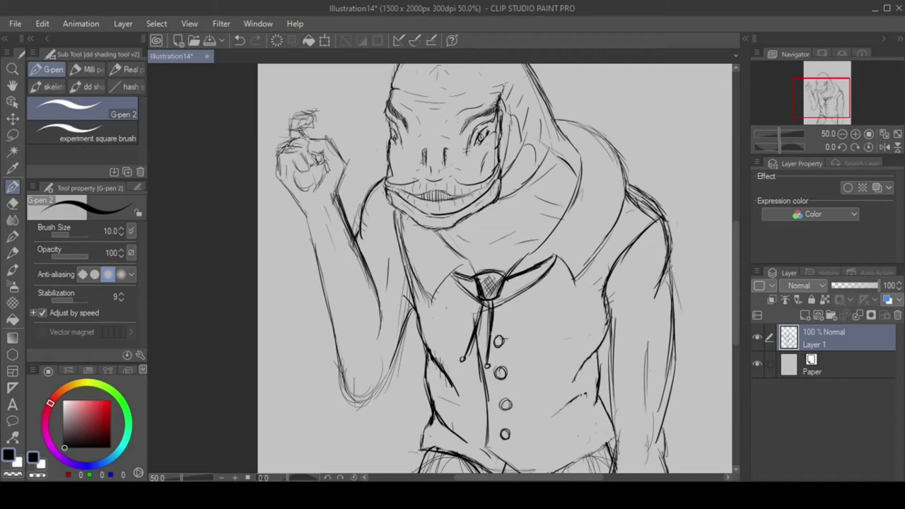
- Erase the stray sketch lines over the shoulder of the lowered arm
key("e")
left_click_drag(623, 191, 656, 218)
key("p")
- Outline the hip and thigh below the vest on the raised-arm side and erase the rough lines around the hips
scroll(495, 268, "down", 9)
left_click_drag(426, 257, 390, 336)
left_click_drag(400, 324, 384, 352)
key("e")
mouse_move(424, 261)
left_mouse_down()
mouse_move(487, 332)
mouse_move(396, 282)
mouse_move(401, 346)
left_mouse_up()
mouse_move(538, 315)
left_mouse_down()
mouse_move(597, 303)
mouse_move(609, 345)
left_mouse_up()
- Draw the trouser folds, fly and leg lines below the vest hem, undoing one stray stroke
key("p")
key("e")
key("p")
mouse_move(552, 265)
left_mouse_down()
mouse_move(606, 254)
mouse_move(565, 267)
left_mouse_up()
key("ctrl+z")
left_click_drag(612, 241, 573, 255)
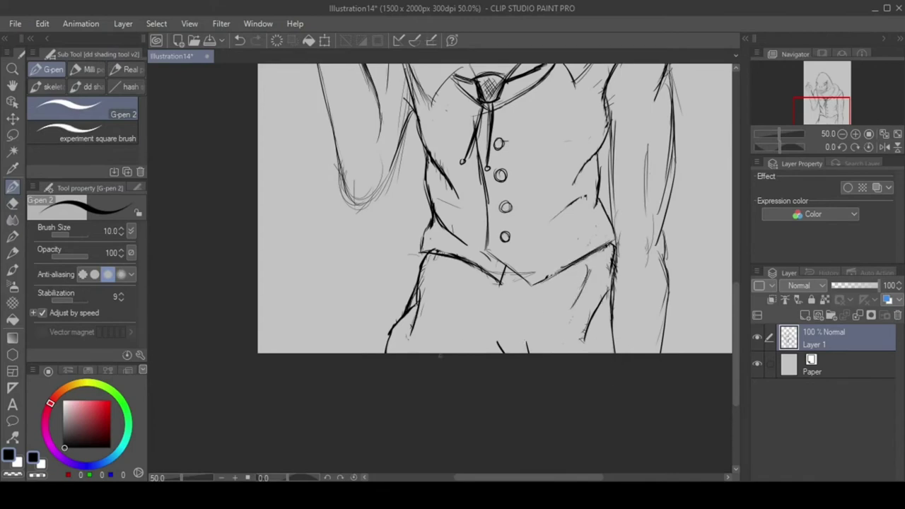
left_click_drag(512, 280, 502, 329)
left_click_drag(602, 332, 602, 353)
- Draw a puffed, folded sleeve around the lowered upper arm and erase the old arm outline
scroll(495, 268, "up", 5)
left_click_drag(664, 215, 679, 321)
left_click_drag(696, 276, 609, 389)
key("e")
left_click_drag(665, 219, 675, 373)
- Redraw the lowered forearm's contours below the sleeve and add a cross-hatched band at the sleeve's end
key("p")
scroll(494, 268, "down", 5)
left_click_drag(615, 208, 625, 287)
mouse_move(657, 189)
left_mouse_down()
mouse_move(671, 352)
mouse_move(649, 227)
mouse_move(613, 190)
mouse_move(615, 339)
left_mouse_up()
key("e")
key("p")
key("e")
key("p")
left_click_drag(610, 236, 619, 309)
left_click_drag(615, 176, 674, 186)
- Draw a loose sleeve with an open cuff and elbow folds around the raised arm
scroll(495, 268, "up", 4)
mouse_move(387, 138)
left_mouse_down()
mouse_move(348, 205)
mouse_move(413, 271)
mouse_move(357, 364)
left_mouse_up()
left_click_drag(345, 174, 298, 235)
left_click_drag(359, 202, 298, 267)
left_click_drag(312, 257, 371, 365)
left_click_drag(354, 205, 366, 264)
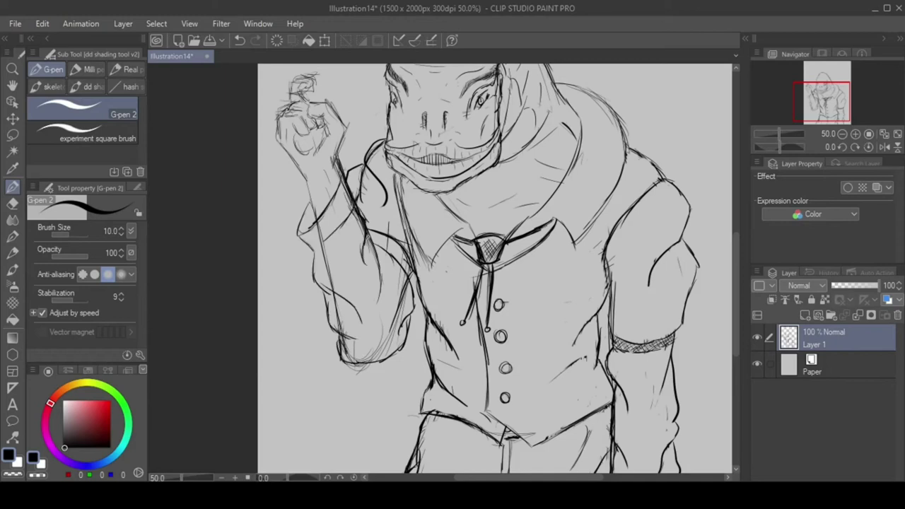
left_click_drag(366, 230, 391, 292)
- Erase the old arm construction lines inside the raised arm's sleeve
key("e")
left_click_drag(313, 247, 388, 353)
left_click_drag(392, 306, 407, 240)
left_click_drag(379, 274, 396, 273)
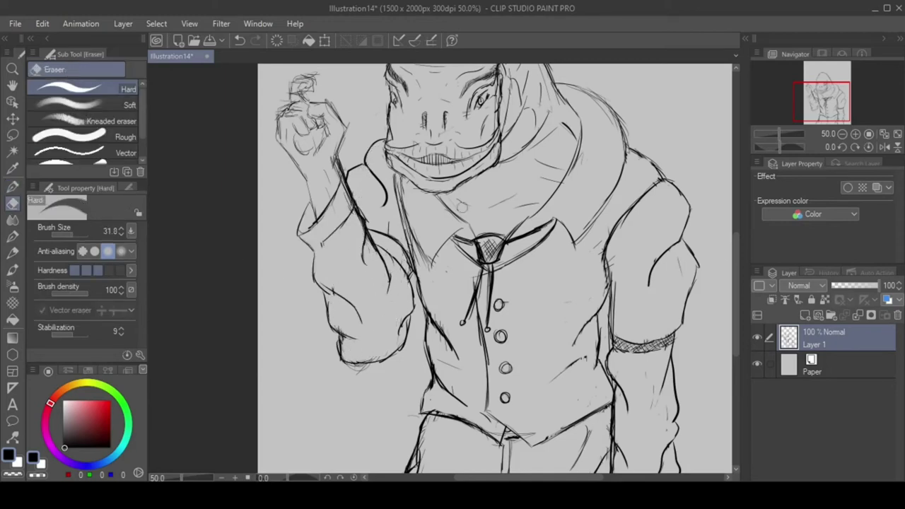
scroll(559, 270, "up", 4)
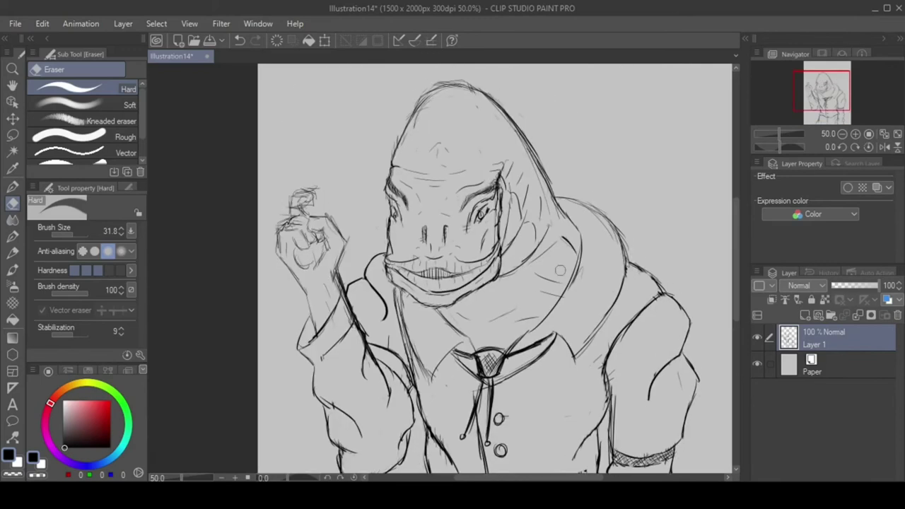
- Draw a pointed claw on the raised hand's finger and darken the lines of the curled fingers
key("p")
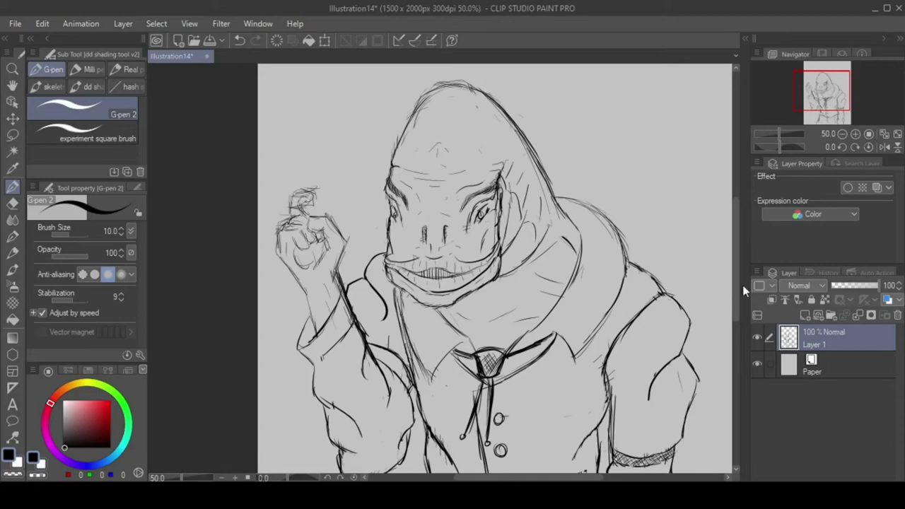
scroll(494, 268, "down", 5)
scroll(495, 269, "up", 6)
left_click_drag(294, 233, 337, 224)
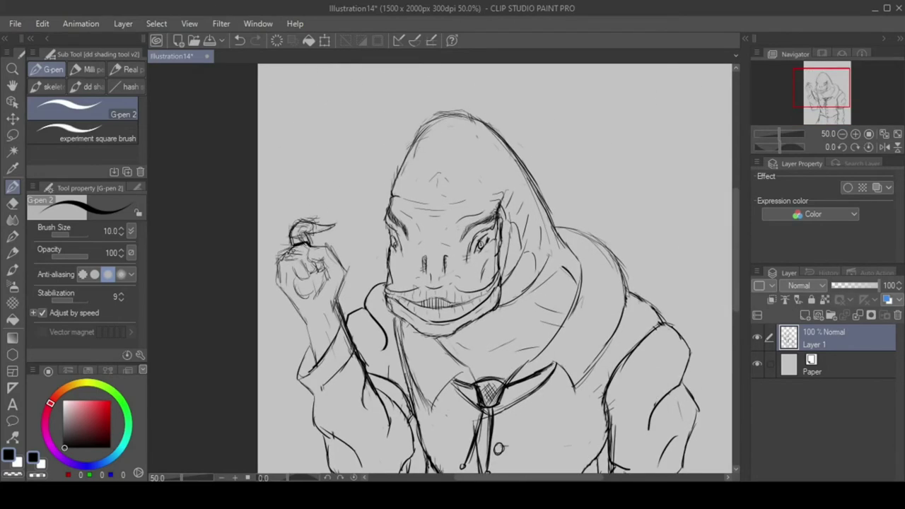
mouse_move(311, 270)
left_mouse_down()
mouse_move(296, 287)
mouse_move(314, 302)
left_mouse_up()
left_click_drag(307, 216, 313, 243)
- Draw a long tapering wand held in the raised hand, undoing the first attempt
mouse_move(300, 212)
left_mouse_down()
mouse_move(318, 247)
mouse_move(318, 202)
mouse_move(268, 106)
left_mouse_up()
key("ctrl+z")
key("ctrl+z")
mouse_move(270, 111)
left_mouse_down()
mouse_move(260, 92)
mouse_move(302, 208)
left_mouse_up()
left_click_drag(335, 249, 344, 251)
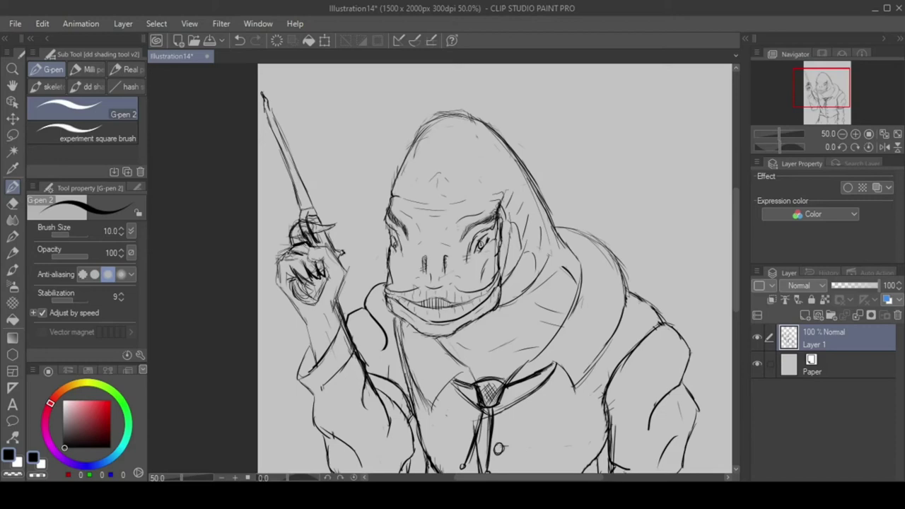
left_click_drag(460, 268, 405, 269)
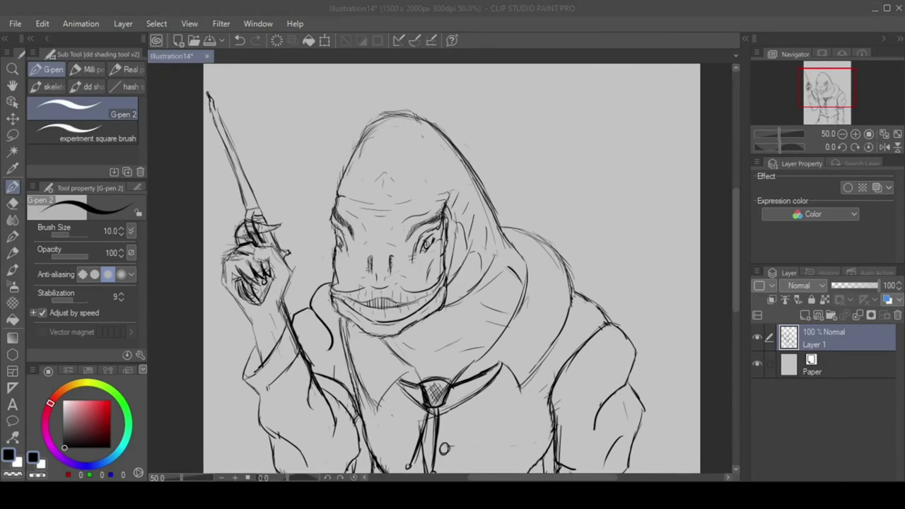
scroll(444, 448, "up", 3)
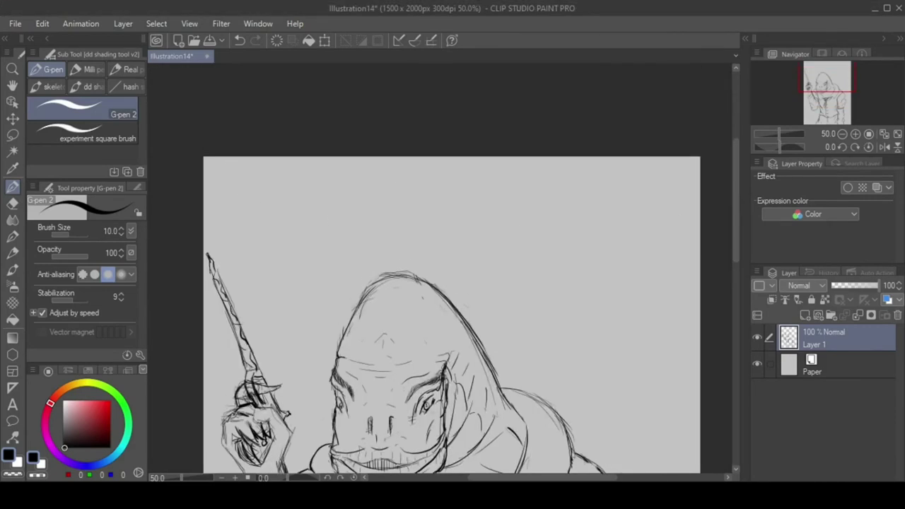
- Draw a rounded shape behind the head and hatch shadows along the draped collar
left_click_drag(475, 389, 544, 336)
left_click_drag(523, 351, 550, 407)
scroll(452, 282, "down", 3)
mouse_move(493, 221)
left_mouse_down()
mouse_move(532, 246)
mouse_move(423, 342)
left_mouse_up()
left_click_drag(517, 240, 438, 333)
- Hand-letter a short caption in the empty area near the canvas's upper-left corner
scroll(654, 267, "up", 3)
left_click_drag(284, 197, 287, 220)
left_click_drag(267, 208, 281, 209)
left_click_drag(315, 207, 313, 219)
left_click_drag(326, 197, 324, 224)
scroll(262, 235, "up", 5)
scroll(452, 283, "up", 3)
mouse_move(202, 114)
left_mouse_down()
mouse_move(244, 129)
mouse_move(317, 127)
left_mouse_up()
scroll(452, 283, "down", 3)
left_click_drag(286, 223, 281, 236)
left_click_drag(292, 225, 353, 239)
left_click_drag(357, 225, 392, 230)
left_click_drag(405, 215, 395, 231)
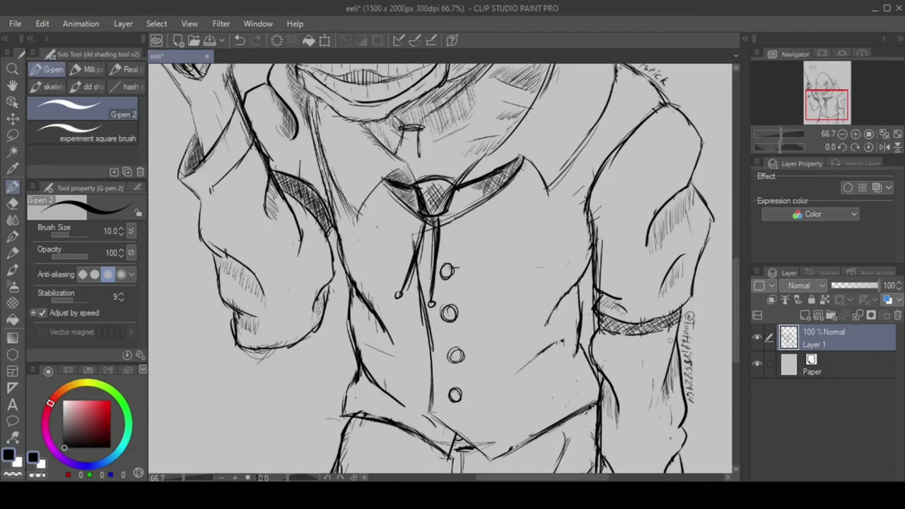
- Hatch shadows along the vest's side folds and waist and on the trousers beneath its hem
scroll(439, 269, "down", 3)
scroll(439, 268, "up", 6)
scroll(439, 268, "down", 2)
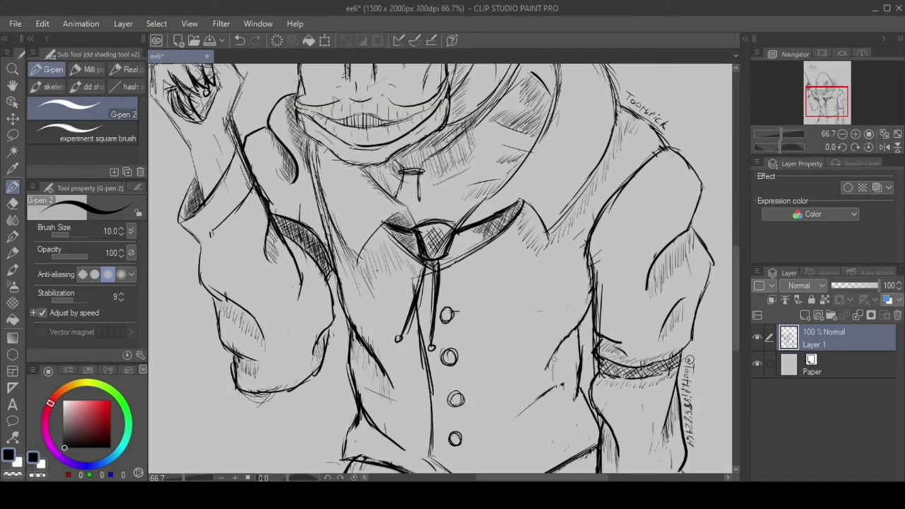
scroll(439, 269, "down", 4)
left_click_drag(530, 315, 522, 352)
mouse_move(562, 295)
left_mouse_down()
mouse_move(550, 334)
mouse_move(565, 410)
left_mouse_up()
mouse_move(592, 271)
left_mouse_down()
mouse_move(577, 303)
mouse_move(581, 322)
left_mouse_up()
left_click_drag(336, 331, 328, 382)
left_click_drag(378, 364, 369, 408)
left_click_drag(482, 398, 476, 411)
- Hatch shading along both outer edges of the draped collar
scroll(439, 269, "up", 6)
left_click_drag(609, 219, 579, 308)
left_click_drag(607, 270, 588, 347)
left_click_drag(326, 319, 332, 338)
mouse_move(341, 335)
left_mouse_down()
mouse_move(327, 394)
mouse_move(338, 423)
left_mouse_up()
- Add short hatching strokes across the brow, around the eyes, nostrils and cheeks, and down the head's side
scroll(440, 268, "up", 2)
left_click_drag(428, 340, 431, 374)
mouse_move(410, 318)
left_mouse_down()
mouse_move(435, 292)
mouse_move(442, 304)
left_mouse_up()
left_click_drag(304, 291, 315, 308)
left_click_drag(332, 279, 330, 293)
left_click_drag(315, 309, 317, 326)
left_click_drag(422, 253, 453, 246)
left_click_drag(382, 263, 404, 257)
left_click_drag(332, 271, 353, 265)
left_click_drag(427, 263, 447, 256)
left_click_drag(389, 268, 400, 264)
left_click_drag(354, 281, 366, 276)
left_click(335, 320)
left_click_drag(464, 245, 460, 270)
left_click_drag(479, 261, 481, 309)
left_click_drag(509, 287, 498, 332)
- Hatch shadows on the raised forearm and inside the sleeve's open cuff
scroll(438, 268, "down", 4)
left_click_drag(219, 290, 208, 332)
left_click_drag(234, 262, 222, 304)
left_click_drag(219, 216, 181, 269)
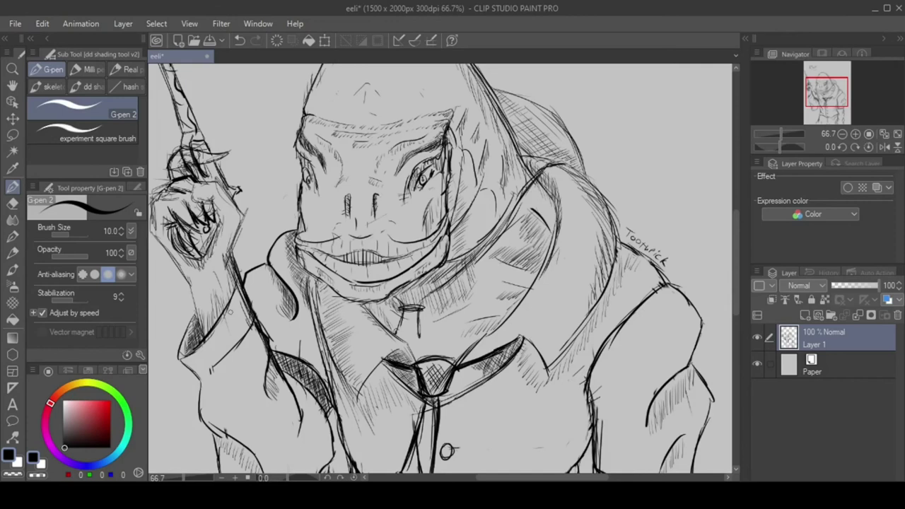
- Hatch the forehead mark and deepen the shading along the side of the head and neck
scroll(438, 269, "up", 3)
left_click_drag(357, 168, 382, 152)
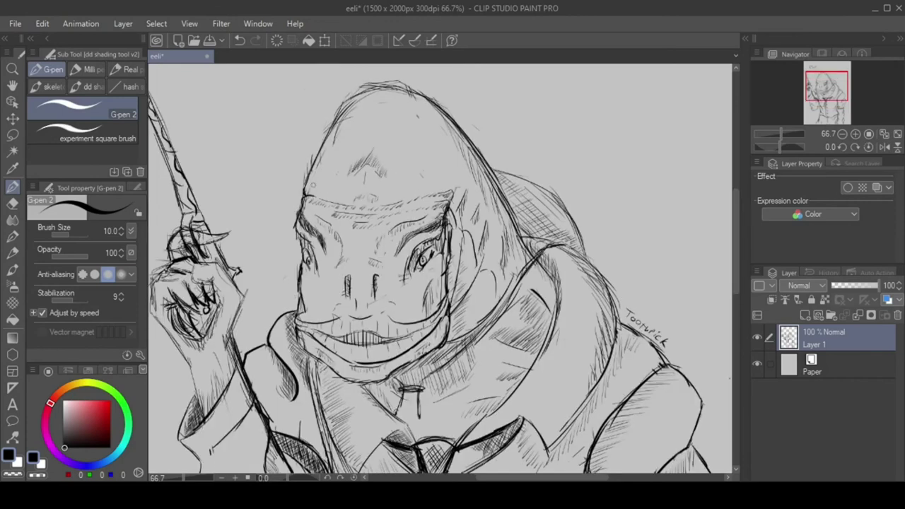
left_click_drag(494, 304, 472, 326)
left_click_drag(507, 275, 460, 336)
left_click_drag(465, 247, 452, 301)
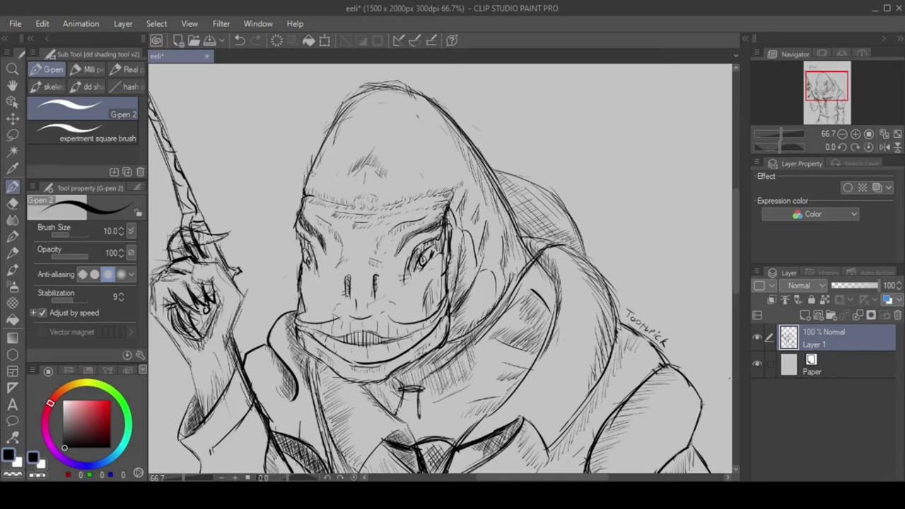
- Darken the collar's inner folds and the shadow beside the small T-shaped detail under the chin
scroll(361, 311, "left", 3)
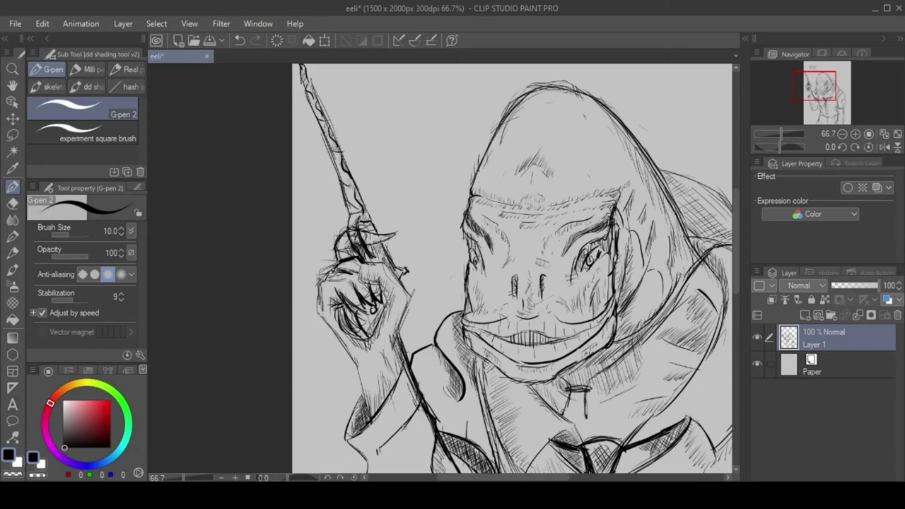
left_click_drag(706, 348, 646, 398)
mouse_move(568, 387)
left_mouse_down()
mouse_move(538, 400)
mouse_move(563, 412)
left_mouse_up()
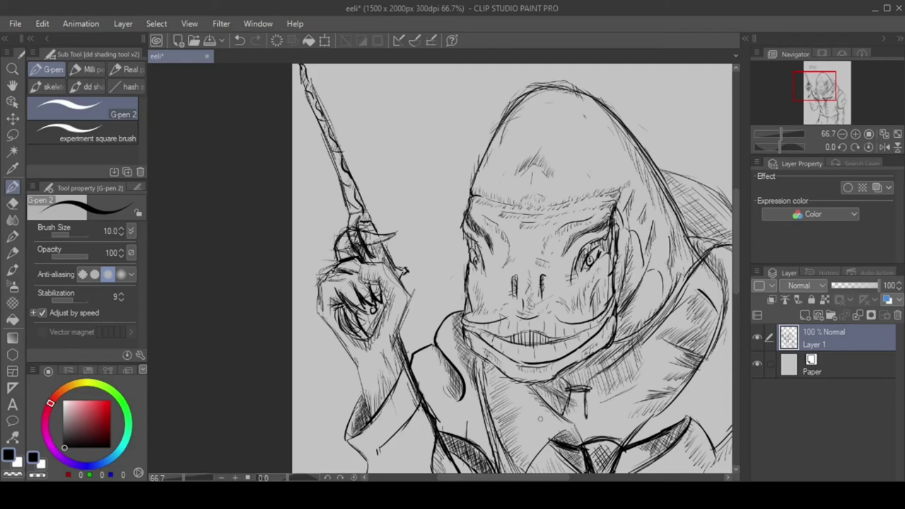
- Hatch the collar's outer curve and the shoulder beneath it on the lowered-arm side
scroll(540, 418, "right", 5)
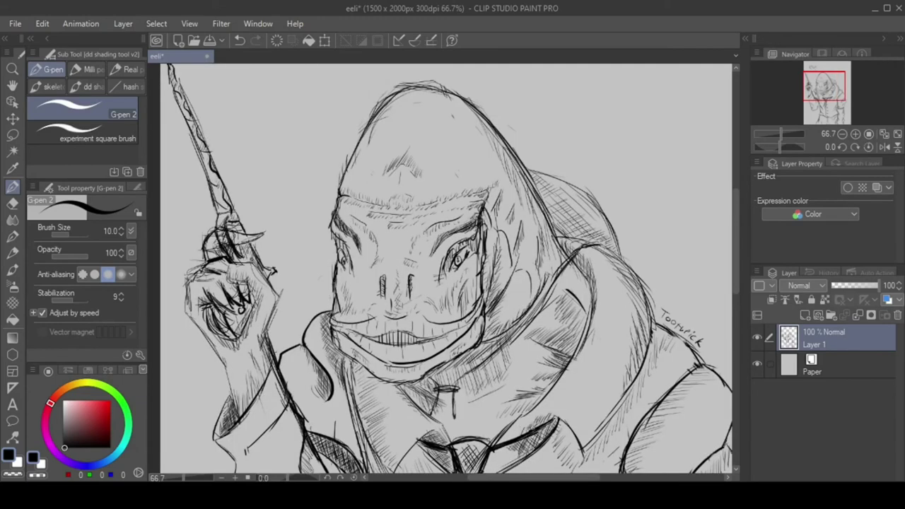
mouse_move(644, 269)
left_mouse_down()
mouse_move(616, 332)
mouse_move(619, 389)
left_mouse_up()
left_click_drag(631, 346, 601, 431)
left_click_drag(635, 381, 605, 424)
left_click_drag(651, 274, 630, 391)
left_click_drag(695, 354, 643, 416)
- Hatch the vest's sides, front opening and waist folds to shade the torso
scroll(622, 353, "down", 5)
left_click_drag(622, 315, 609, 380)
mouse_move(343, 207)
left_mouse_down()
mouse_move(381, 362)
mouse_move(405, 399)
left_mouse_up()
scroll(406, 399, "down", 5)
left_click_drag(455, 271, 465, 407)
left_click_drag(396, 293, 383, 393)
left_click_drag(408, 341, 420, 371)
left_click_drag(633, 359, 624, 383)
- Add small hatched shadows under the shirt collar points, the tie knot and the vest buttons
left_click_drag(404, 169, 421, 192)
left_click_drag(438, 186, 456, 208)
left_click_drag(556, 143, 583, 186)
left_click_drag(479, 250, 492, 268)
left_click_drag(484, 301, 494, 312)
left_click_drag(488, 377, 499, 394)
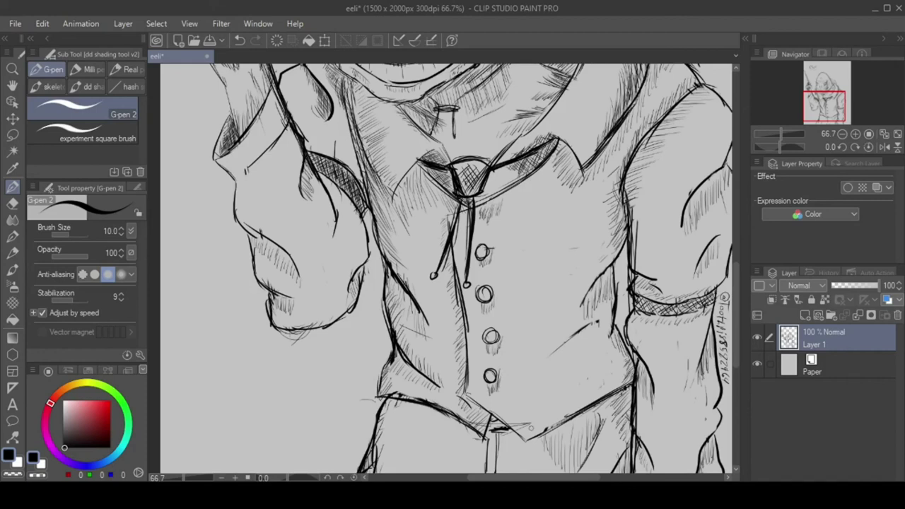
- Hatch shadows beneath the raised sleeve's cuff and around the dark gap beside the vest
left_click_drag(263, 154, 256, 178)
mouse_move(338, 188)
left_mouse_down()
mouse_move(342, 238)
mouse_move(362, 228)
left_mouse_up()
left_click_drag(350, 157, 358, 185)
scroll(445, 268, "up", 3)
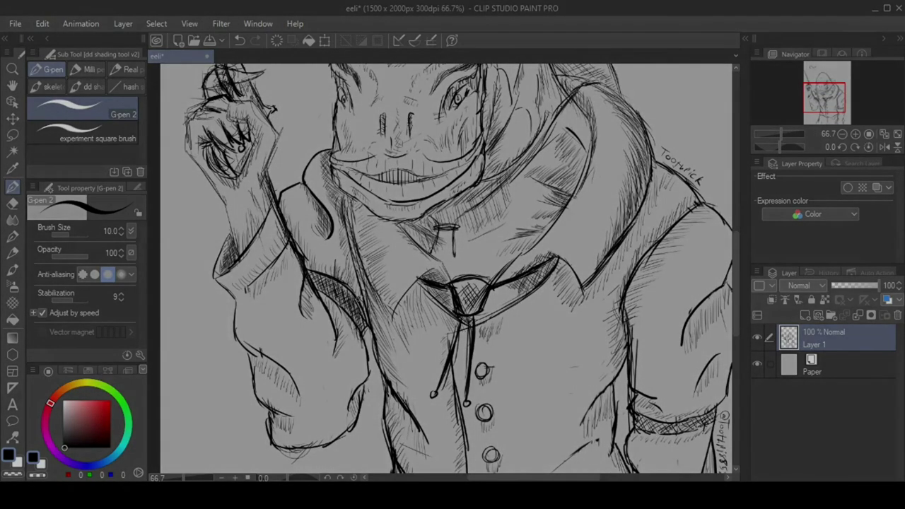